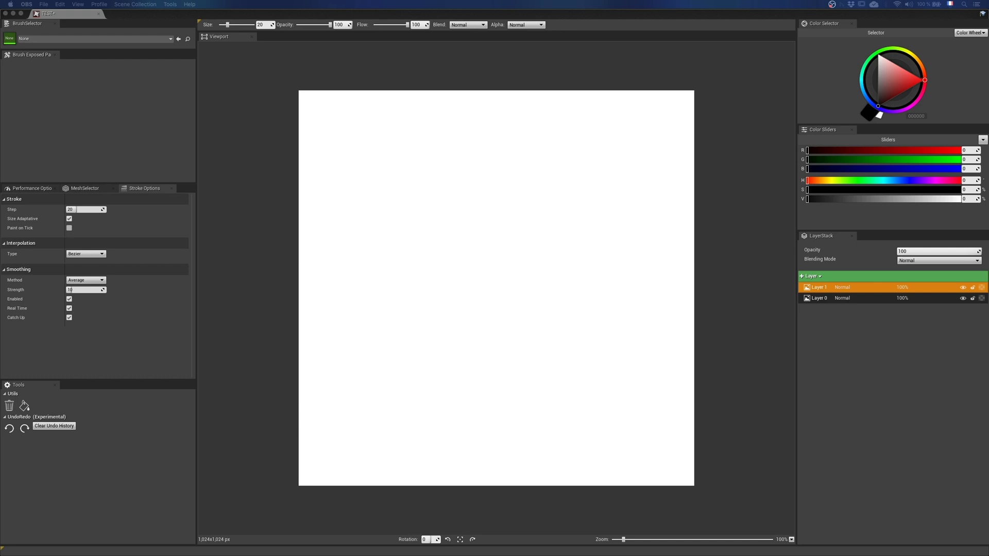
Step: Switch to the Airbrush brush and paint a soft dark S-shaped stroke across the canvas
{"action": "left_click", "coordinate": [170, 39]}
{"action": "left_click", "coordinate": [39, 115]}
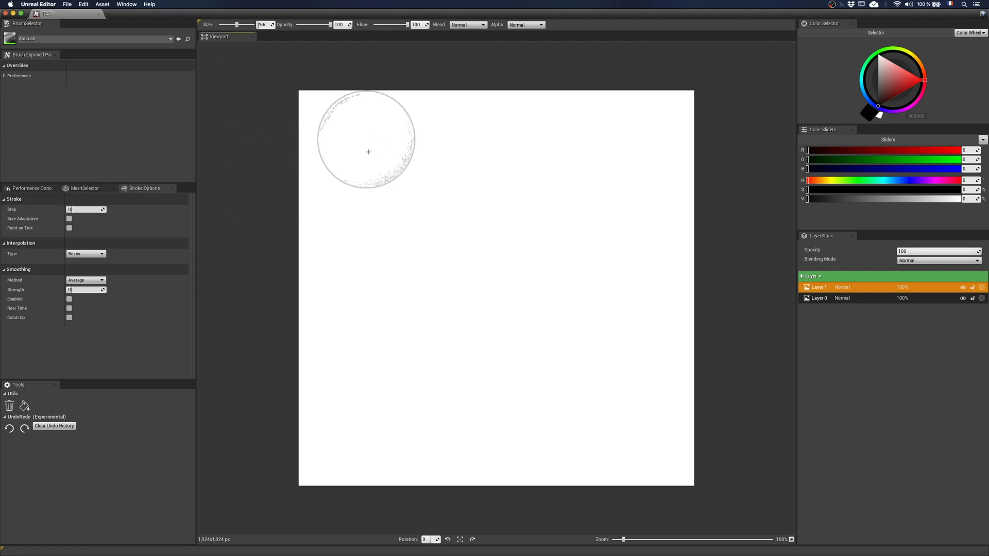
{"action": "mouse_move", "coordinate": [366, 150]}
{"action": "left_mouse_down"}
{"action": "mouse_move", "coordinate": [468, 196]}
{"action": "mouse_move", "coordinate": [536, 272]}
{"action": "left_mouse_up"}
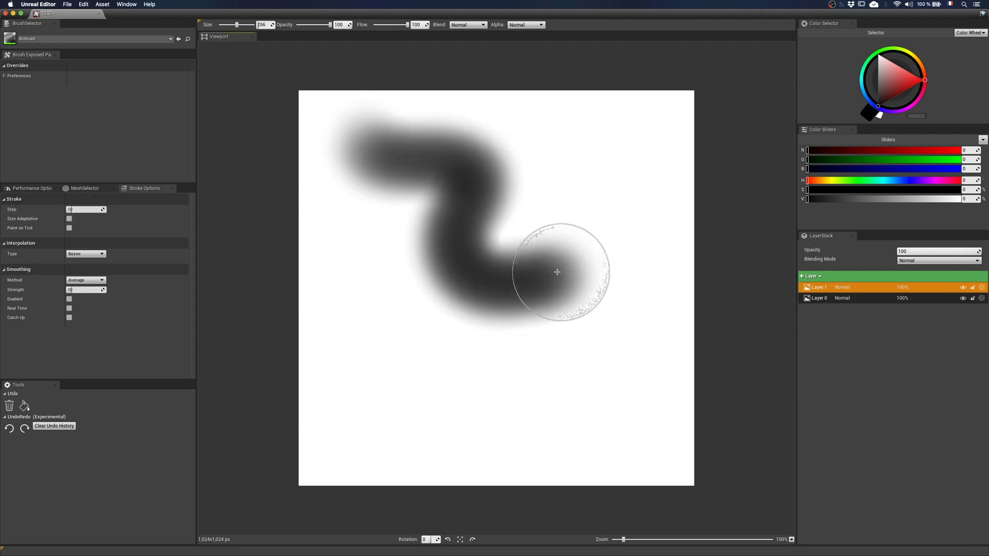
Step: Switch to the Blood brush and paint a thin wavy red stroke below it
{"action": "left_click", "coordinate": [88, 39]}
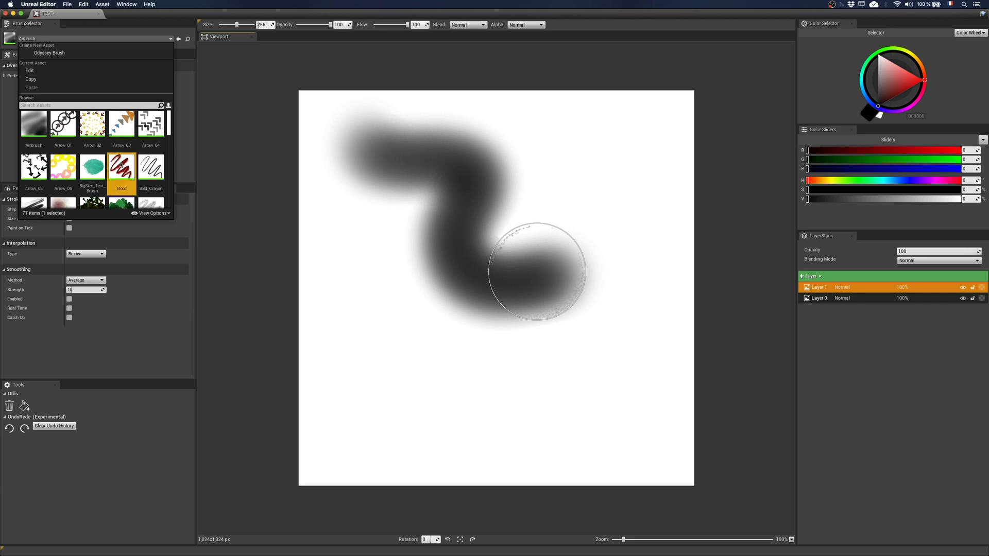
{"action": "left_click", "coordinate": [122, 167]}
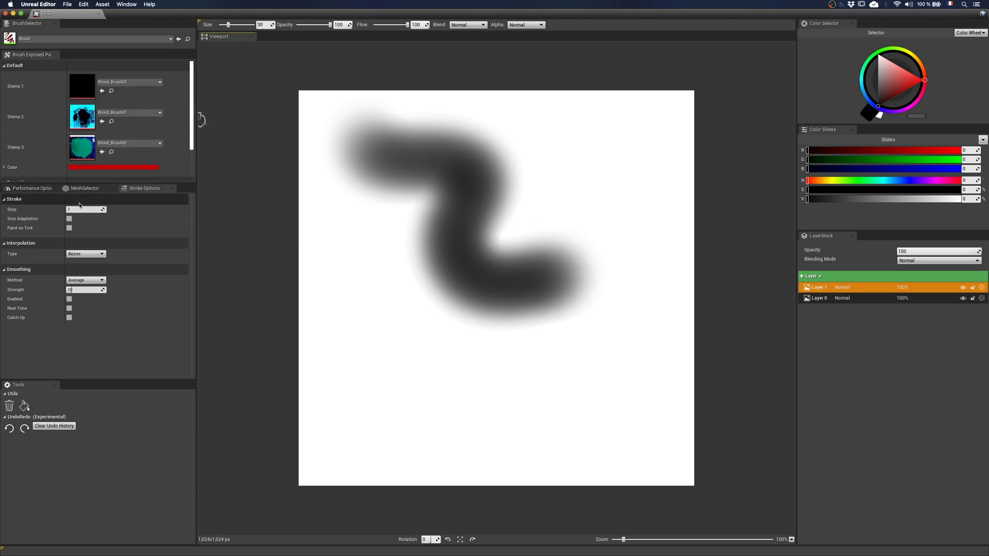
{"action": "mouse_move", "coordinate": [362, 290]}
{"action": "left_mouse_down"}
{"action": "mouse_move", "coordinate": [389, 330]}
{"action": "mouse_move", "coordinate": [376, 390]}
{"action": "mouse_move", "coordinate": [457, 414]}
{"action": "mouse_move", "coordinate": [493, 398]}
{"action": "left_mouse_up"}
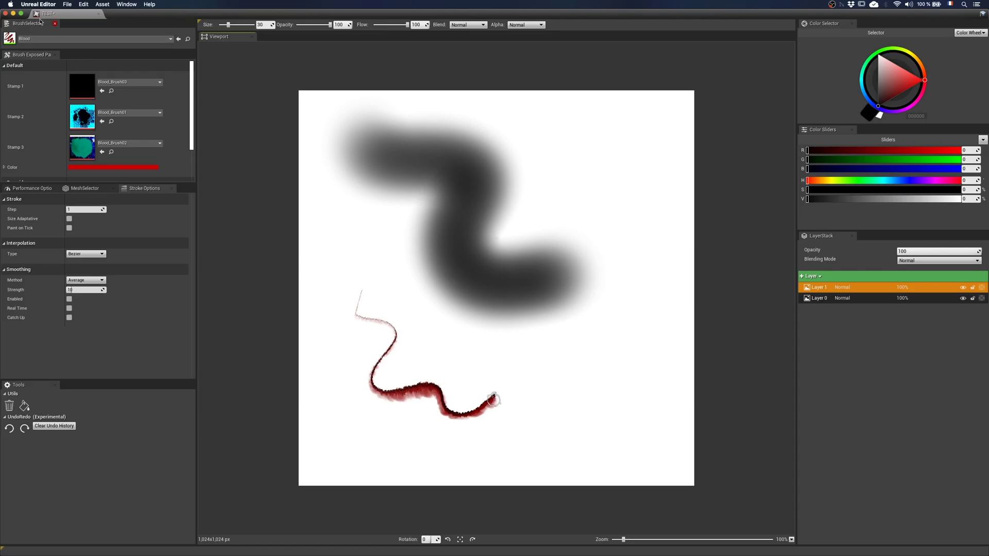
Step: Open the Test_brush blueprint's Class Defaults and expand Overrides > Preferences (Size, Opacity, Flow)
{"action": "left_click", "coordinate": [13, 14]}
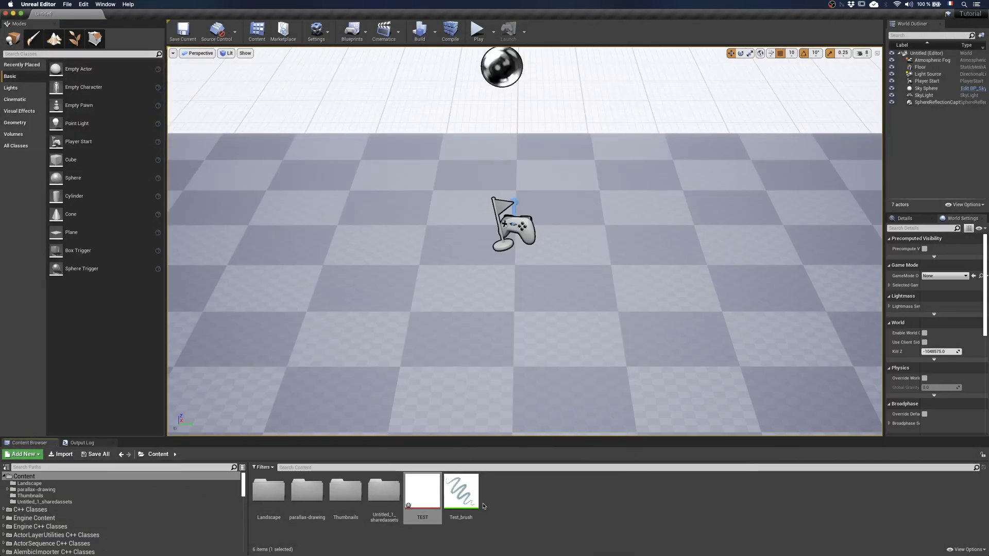
{"action": "double_click", "coordinate": [461, 494]}
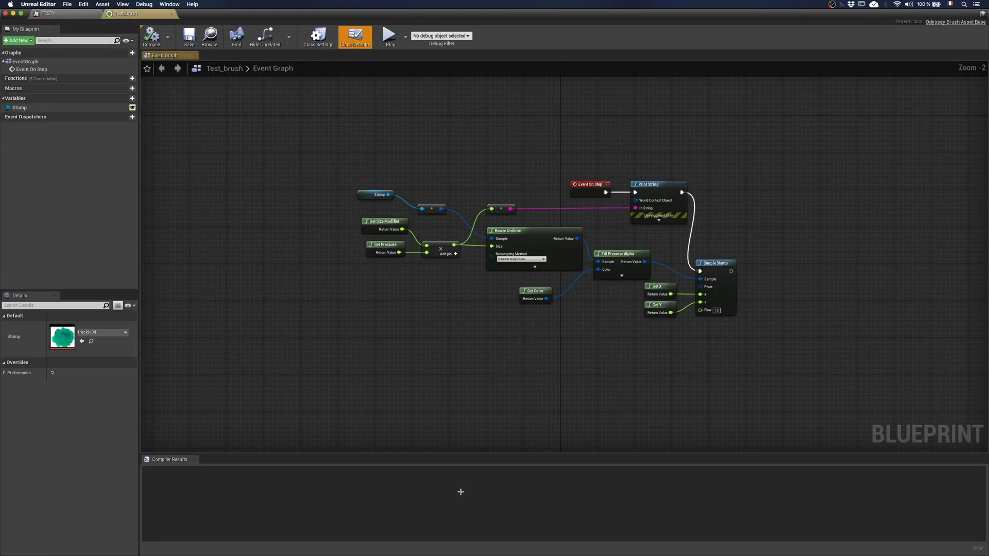
{"action": "left_click", "coordinate": [353, 42]}
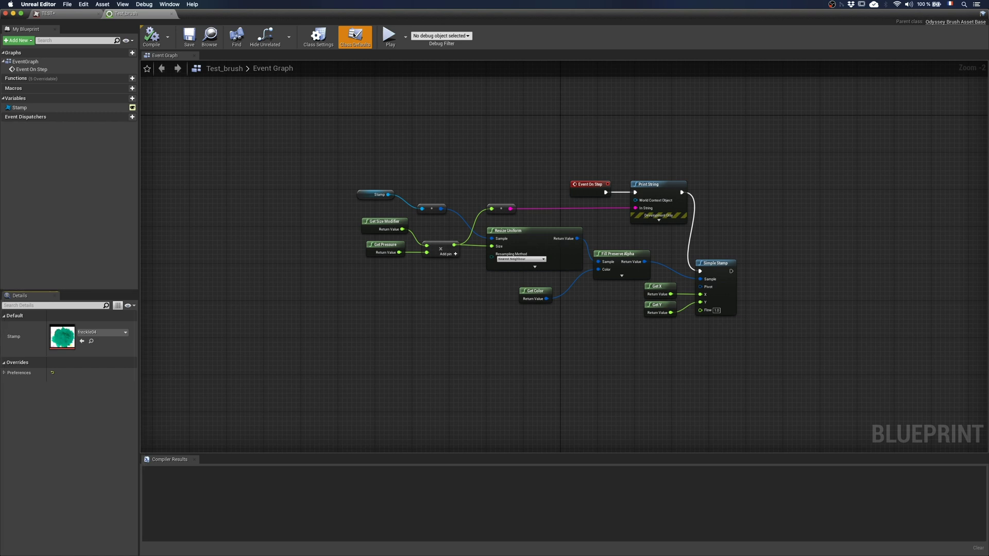
{"action": "left_click", "coordinate": [4, 373]}
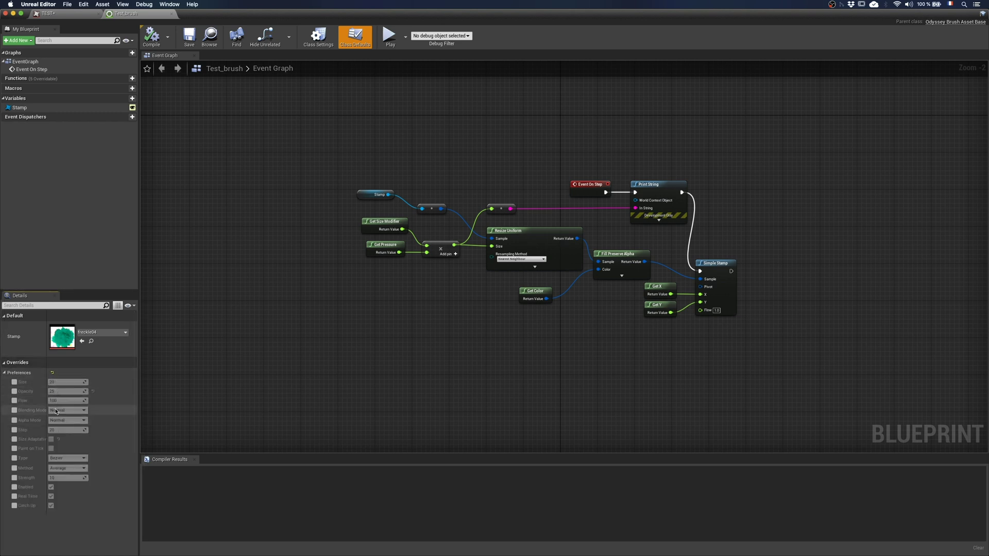
{"action": "left_click", "coordinate": [67, 13]}
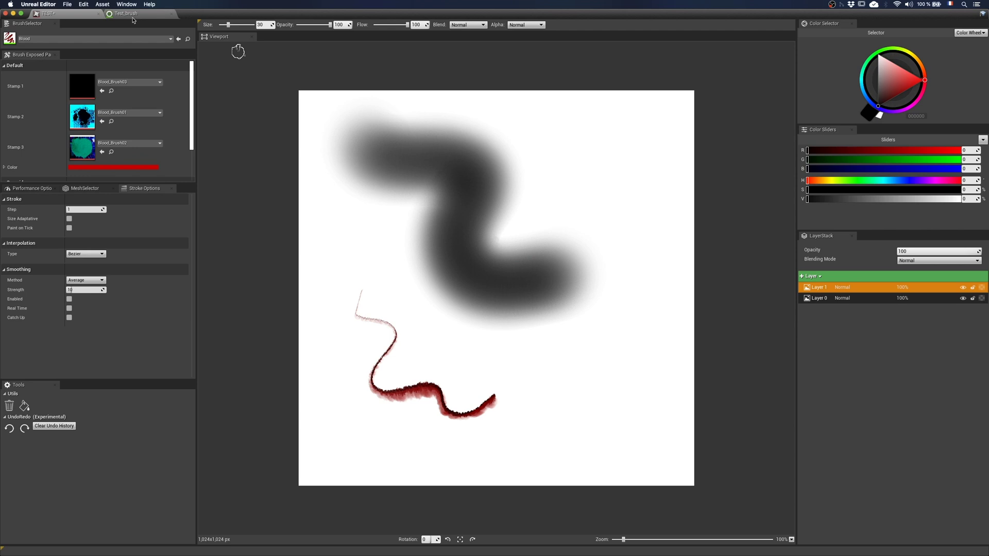
{"action": "left_click", "coordinate": [133, 16]}
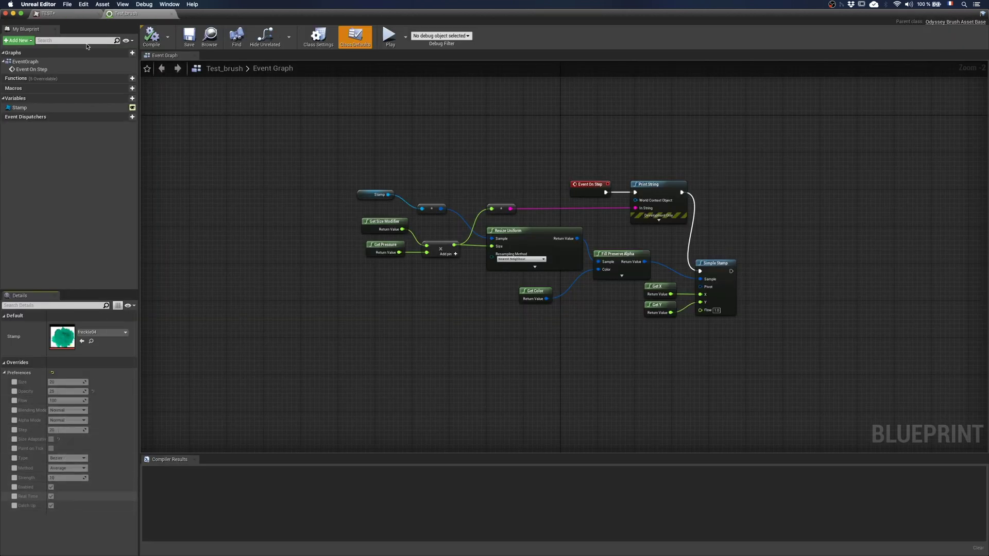
{"action": "left_click", "coordinate": [67, 17]}
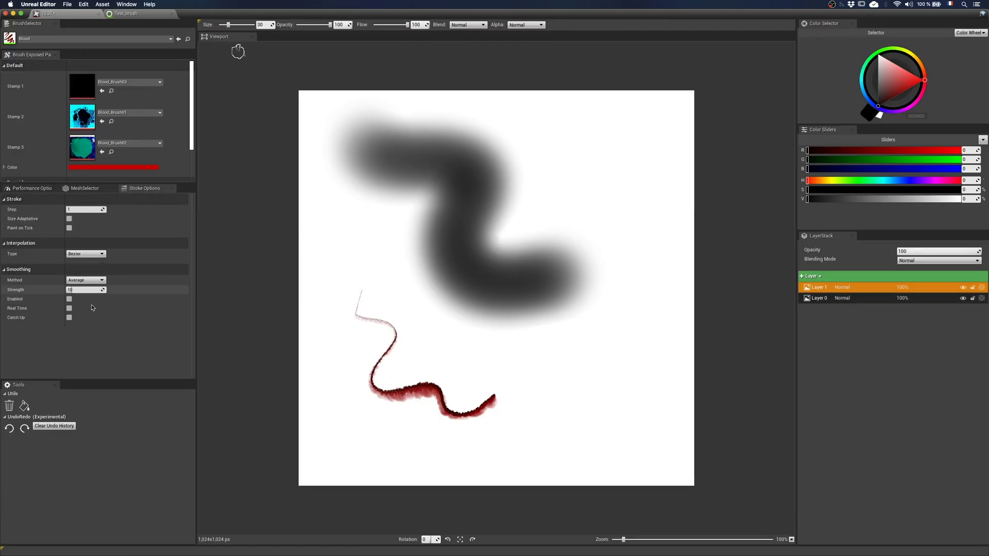
{"action": "left_click", "coordinate": [174, 188]}
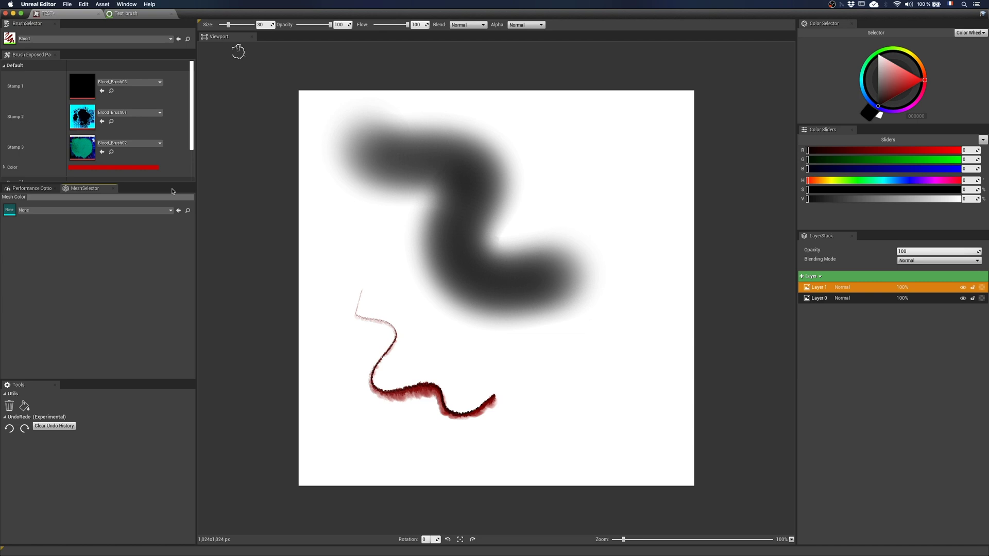
{"action": "left_click", "coordinate": [125, 4]}
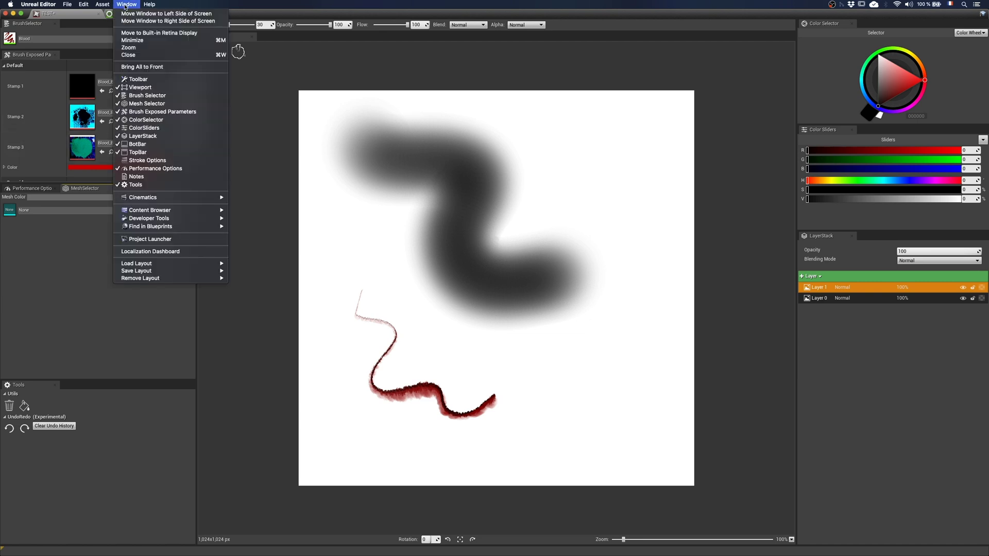
{"action": "left_click", "coordinate": [131, 161]}
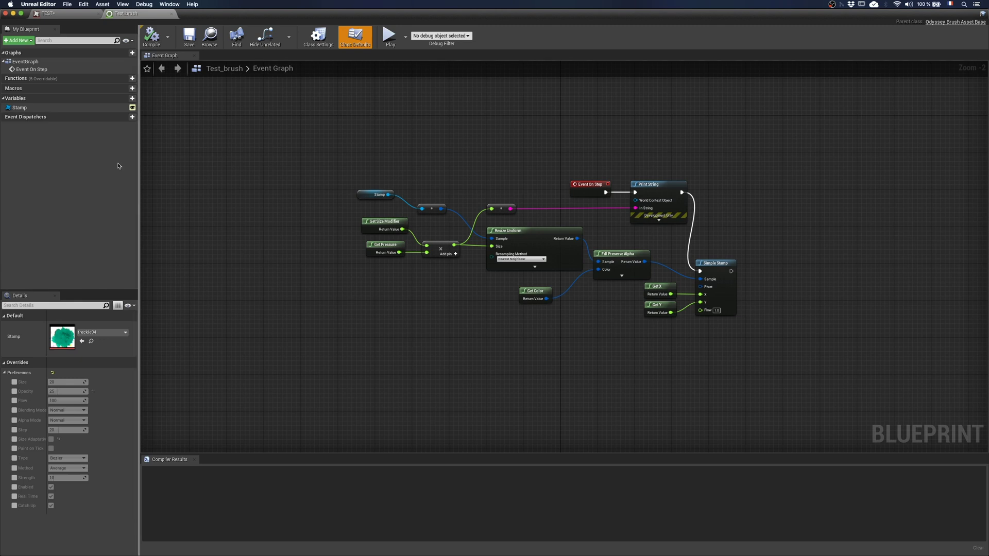
Step: Tick Test_brush's Size, Opacity, Step and Size Adaptive overrides, compile, and return to TEST
{"action": "left_click", "coordinate": [14, 382]}
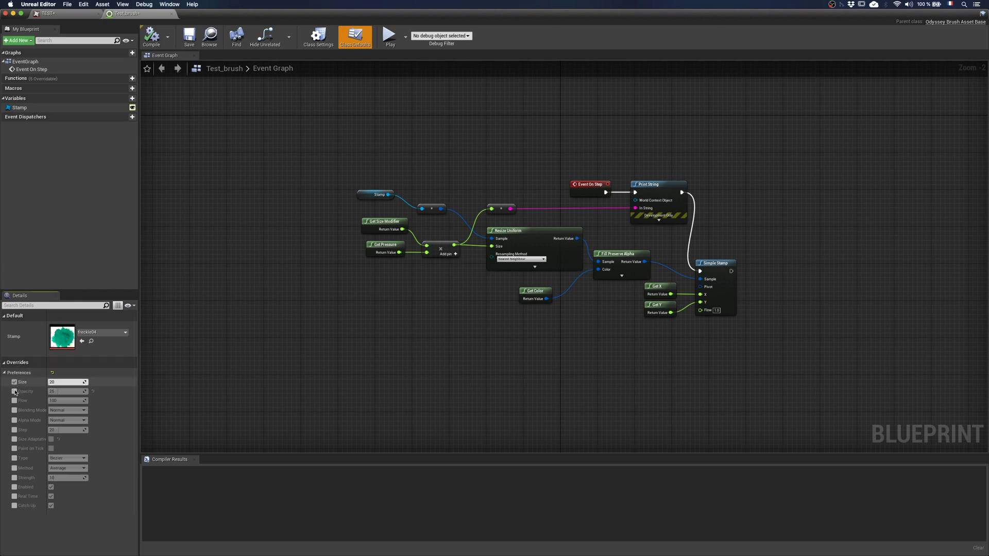
{"action": "left_click", "coordinate": [15, 392]}
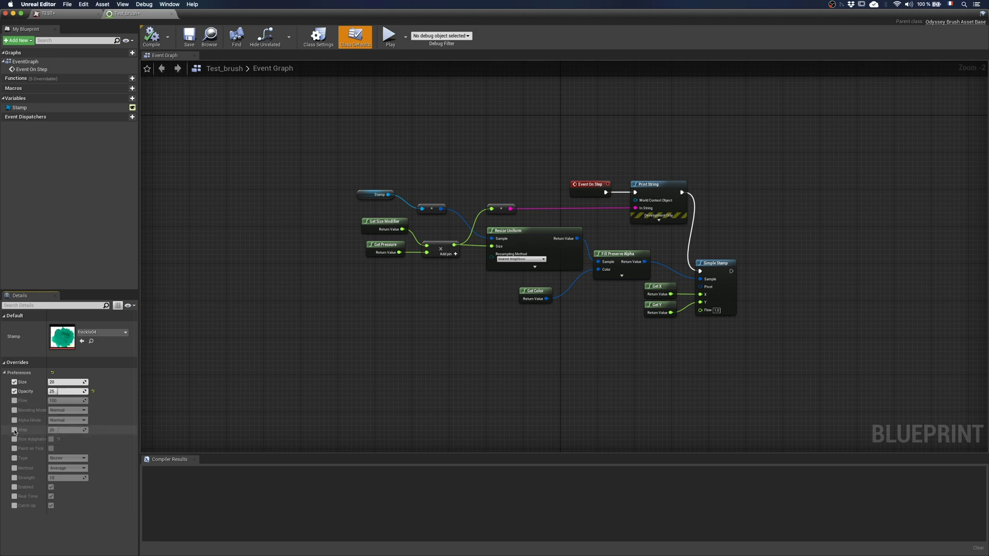
{"action": "left_click", "coordinate": [15, 431]}
{"action": "left_click", "coordinate": [14, 439]}
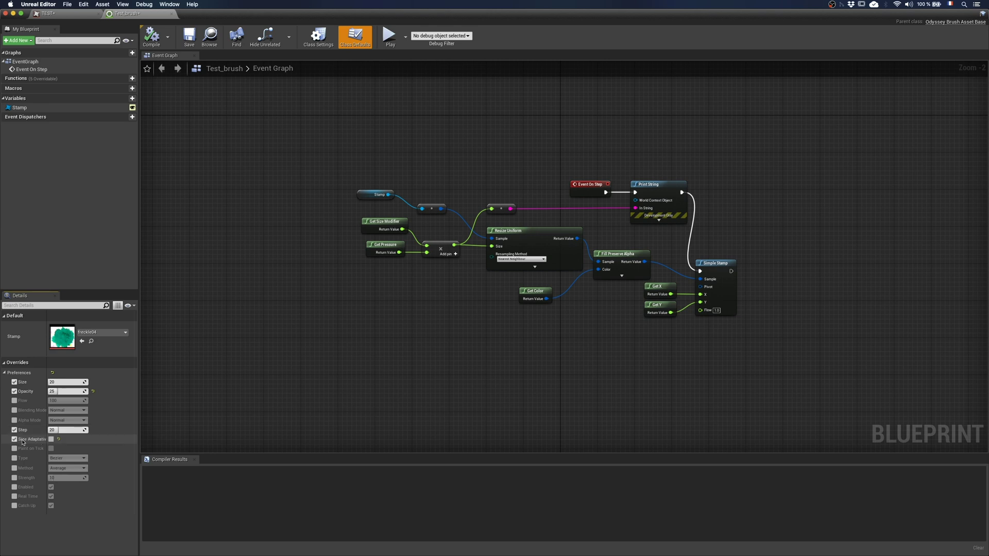
{"action": "left_click", "coordinate": [152, 36]}
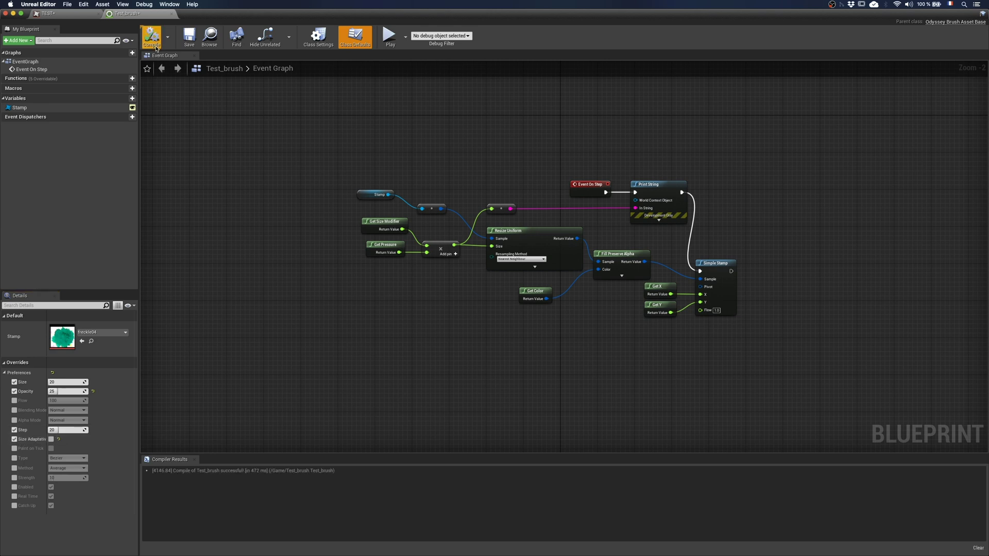
{"action": "left_click", "coordinate": [47, 14]}
Step: Select Test_brush and paint a dotted test stroke down the canvas's left side
{"action": "left_click", "coordinate": [101, 38]}
{"action": "scroll", "coordinate": [150, 175], "scroll_direction": "down", "scroll_amount": 10}
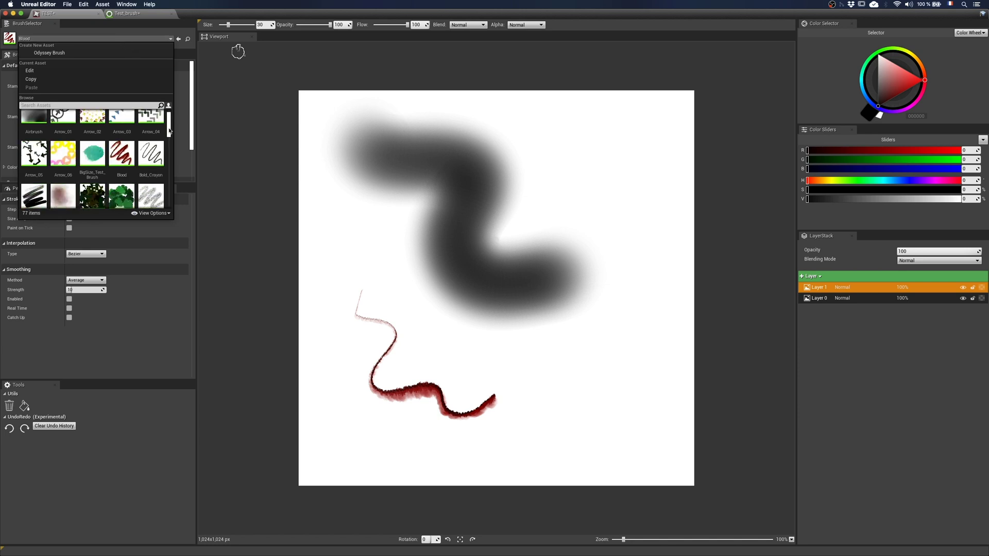
{"action": "left_click", "coordinate": [34, 181]}
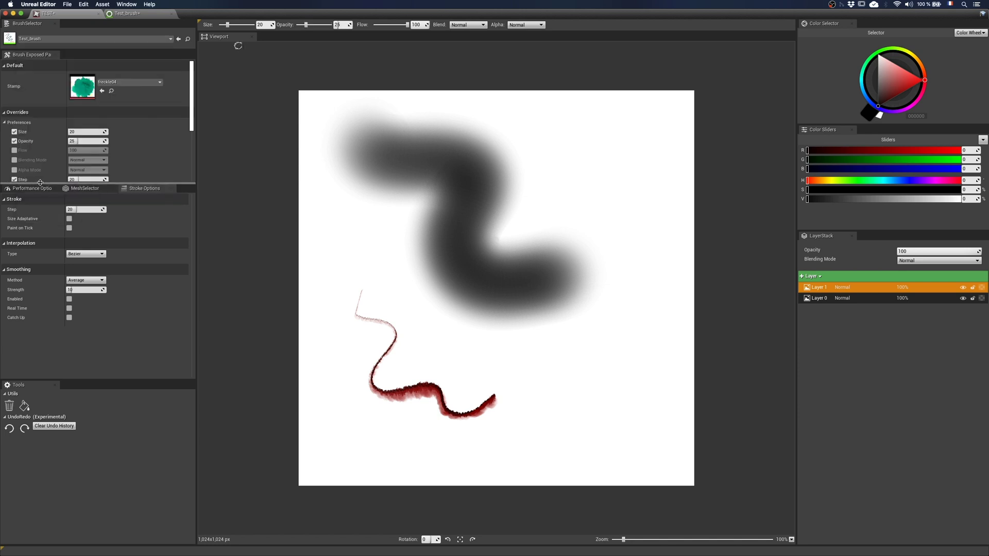
{"action": "mouse_move", "coordinate": [324, 206]}
{"action": "left_mouse_down"}
{"action": "mouse_move", "coordinate": [319, 298]}
{"action": "mouse_move", "coordinate": [342, 395]}
{"action": "mouse_move", "coordinate": [396, 425]}
{"action": "left_mouse_up"}
Step: Turn on Test_brush's Size Adaptive override value and recompile the blueprint
{"action": "left_click", "coordinate": [157, 14]}
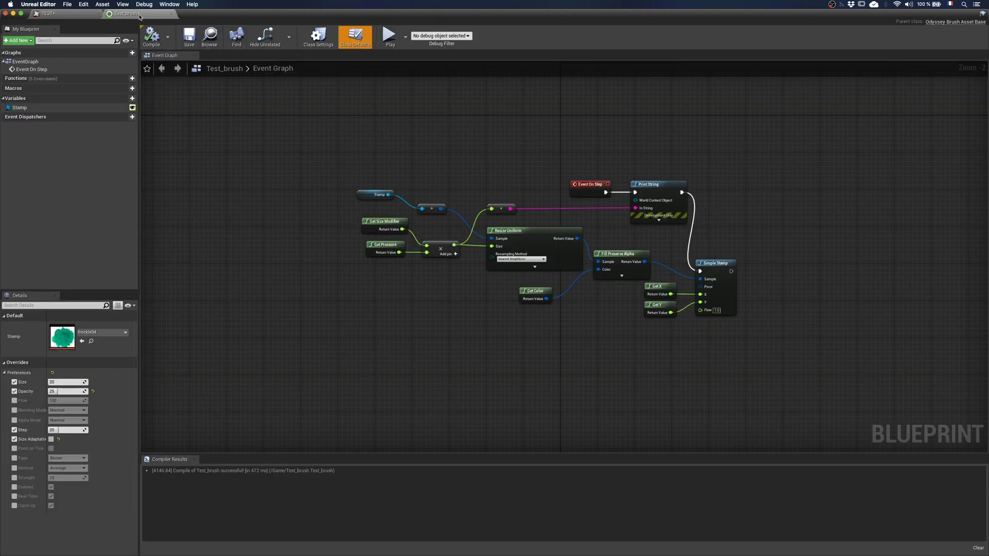
{"action": "left_click", "coordinate": [51, 438]}
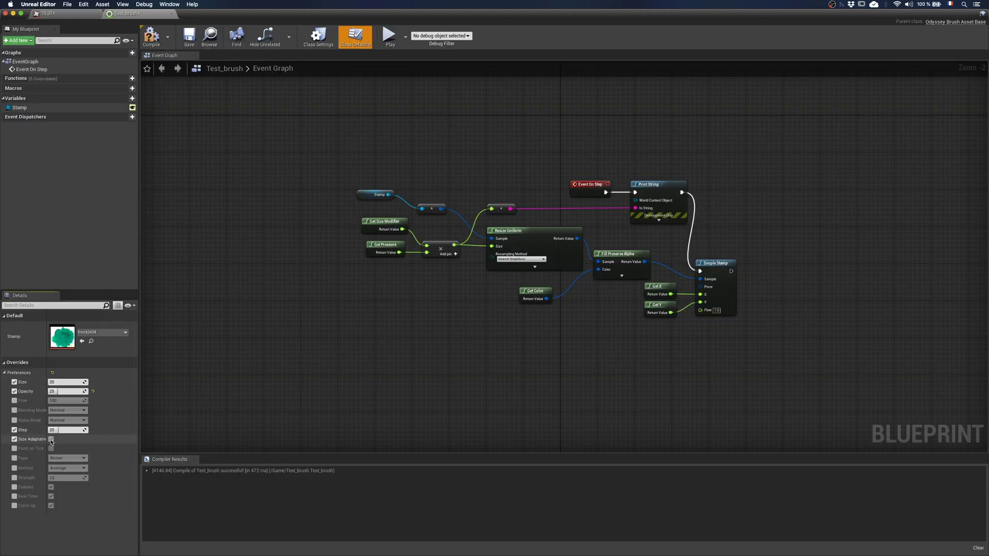
{"action": "left_click", "coordinate": [150, 41]}
{"action": "left_click", "coordinate": [77, 14]}
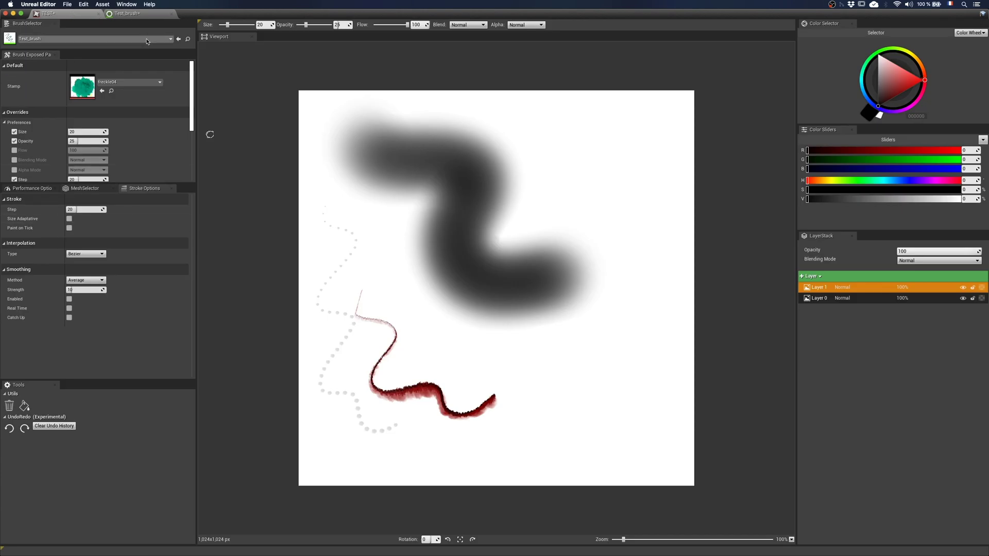
Step: Reselect Test_brush by searching 'test' and paint a looping stroke down the canvas's right side
{"action": "left_click", "coordinate": [147, 42]}
{"action": "left_click", "coordinate": [151, 124]}
{"action": "left_click", "coordinate": [164, 41]}
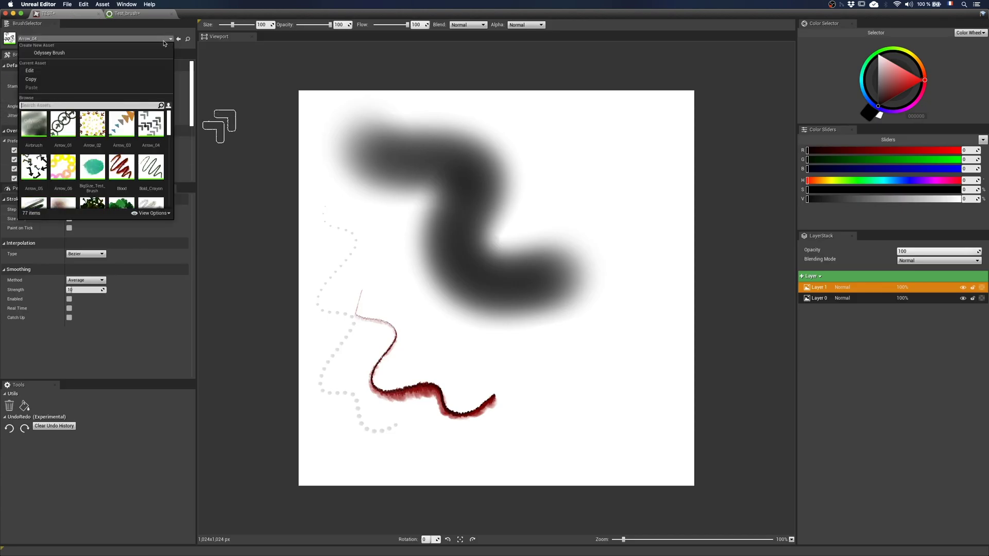
{"action": "type", "text": "test"}
{"action": "left_click", "coordinate": [121, 124]}
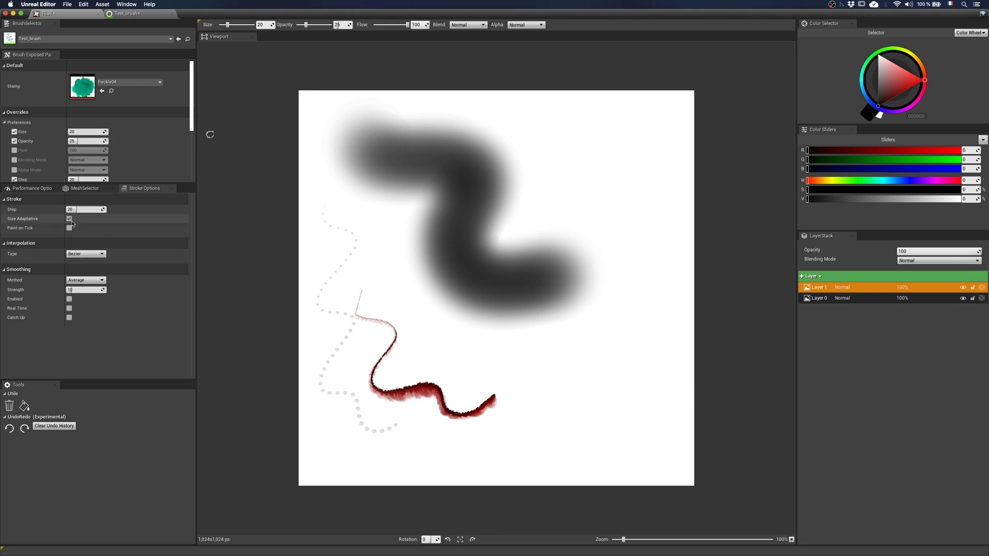
{"action": "mouse_move", "coordinate": [559, 188]}
{"action": "left_mouse_down"}
{"action": "mouse_move", "coordinate": [635, 287]}
{"action": "mouse_move", "coordinate": [586, 439]}
{"action": "mouse_move", "coordinate": [553, 456]}
{"action": "mouse_move", "coordinate": [618, 410]}
{"action": "left_mouse_up"}
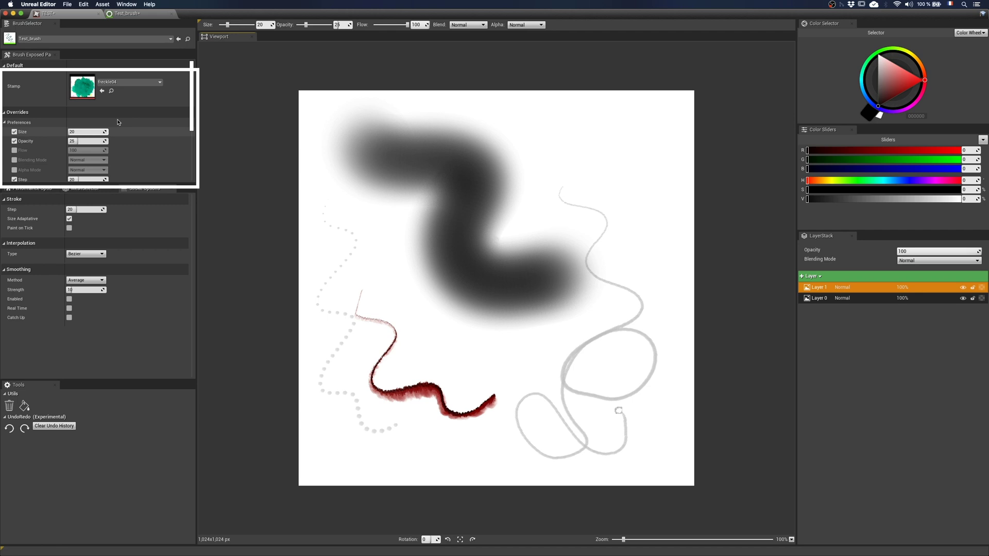
Step: Scroll the Brush Exposed Params and collapse the Overrides > Preferences group
{"action": "mouse_move", "coordinate": [191, 113]}
{"action": "left_mouse_down"}
{"action": "mouse_move", "coordinate": [189, 151]}
{"action": "mouse_move", "coordinate": [191, 113]}
{"action": "left_mouse_up"}
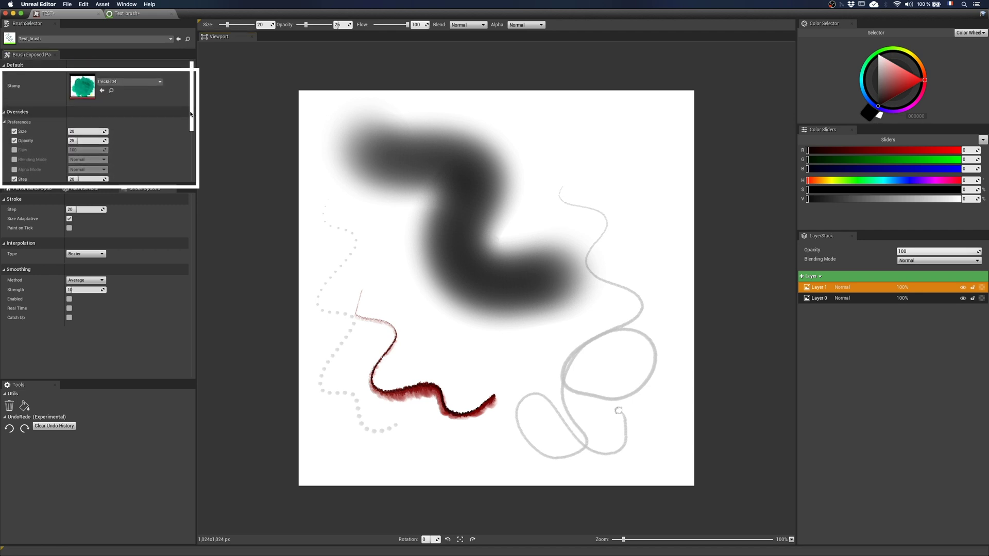
{"action": "scroll", "coordinate": [191, 114], "scroll_direction": "down", "scroll_amount": 1}
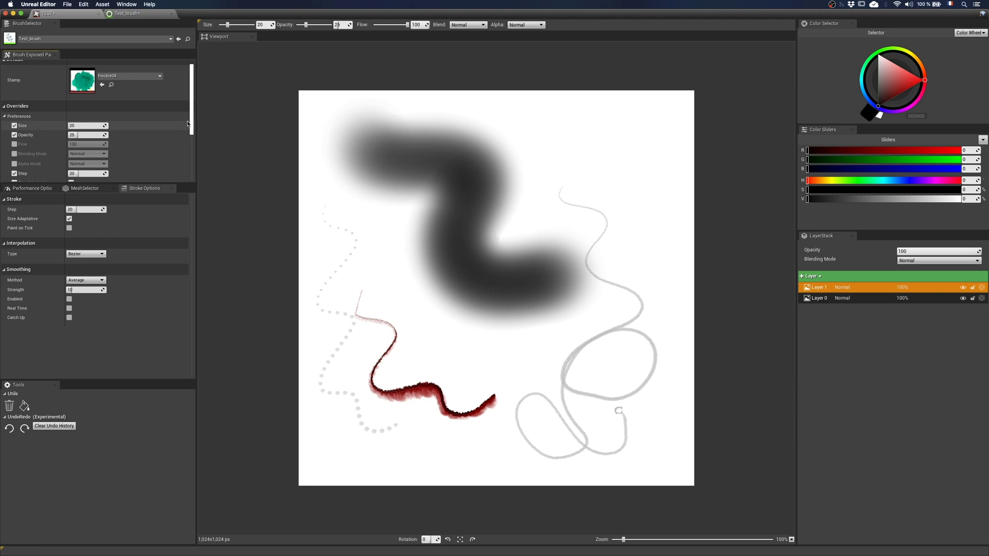
{"action": "left_click", "coordinate": [5, 116]}
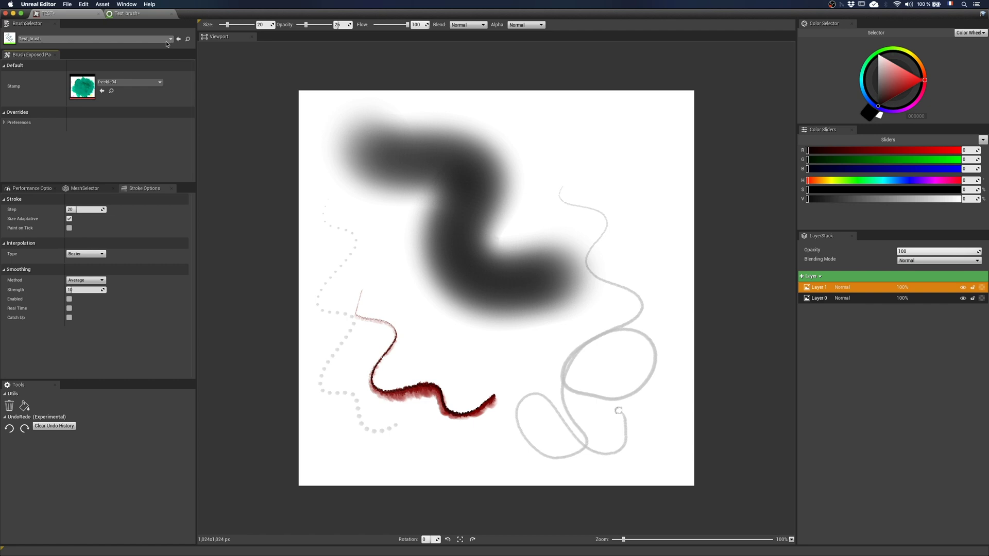
Step: Cycle through Airbrush and Test_brush, then paint a grey Bold_Crayon zig-zag near the top-left
{"action": "left_click", "coordinate": [46, 38]}
{"action": "left_click", "coordinate": [32, 131]}
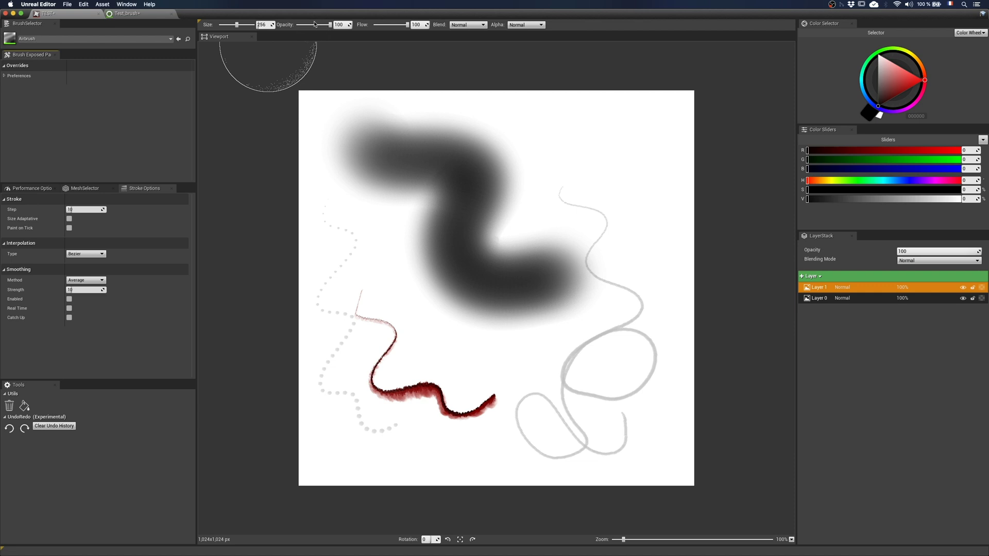
{"action": "left_click", "coordinate": [165, 39]}
{"action": "type", "text": "test"}
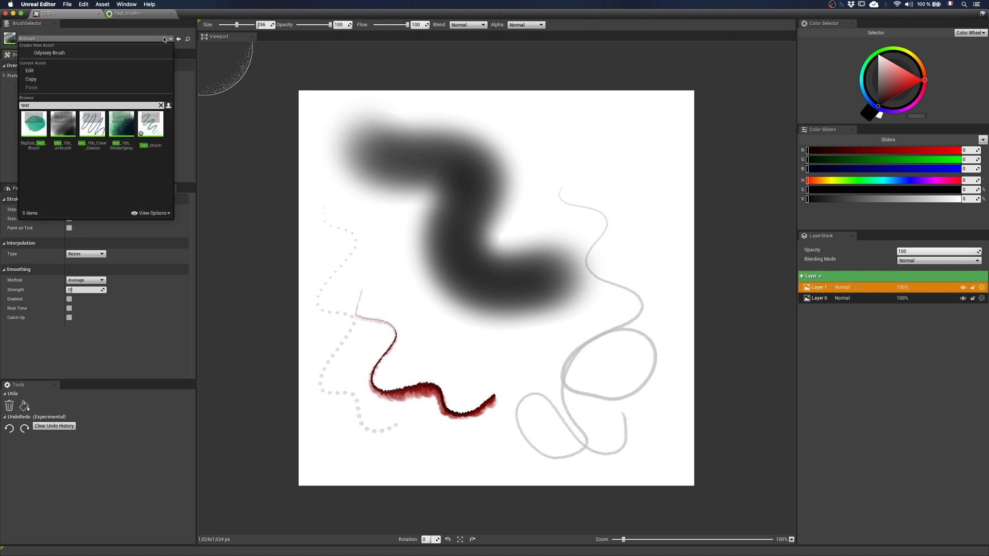
{"action": "left_click", "coordinate": [151, 126]}
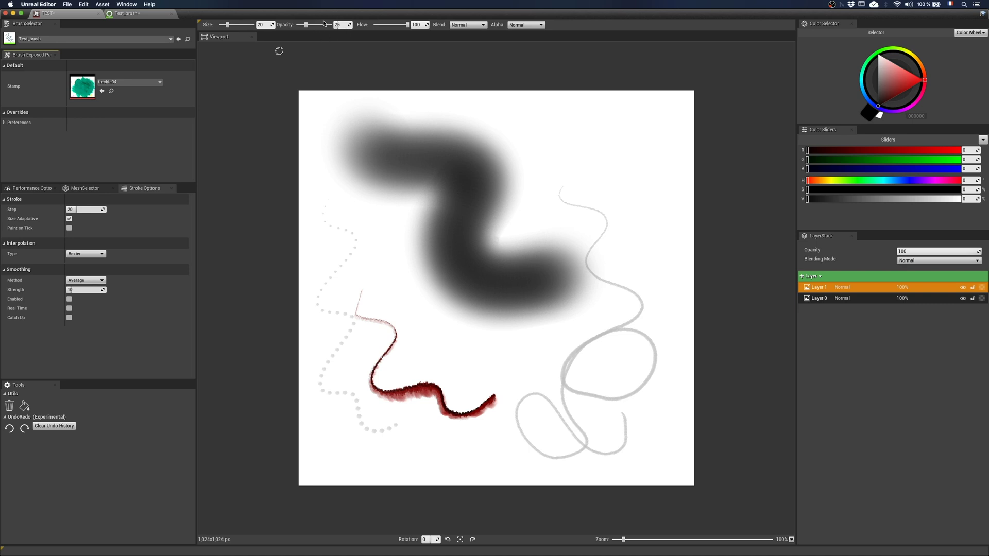
{"action": "left_click", "coordinate": [163, 39]}
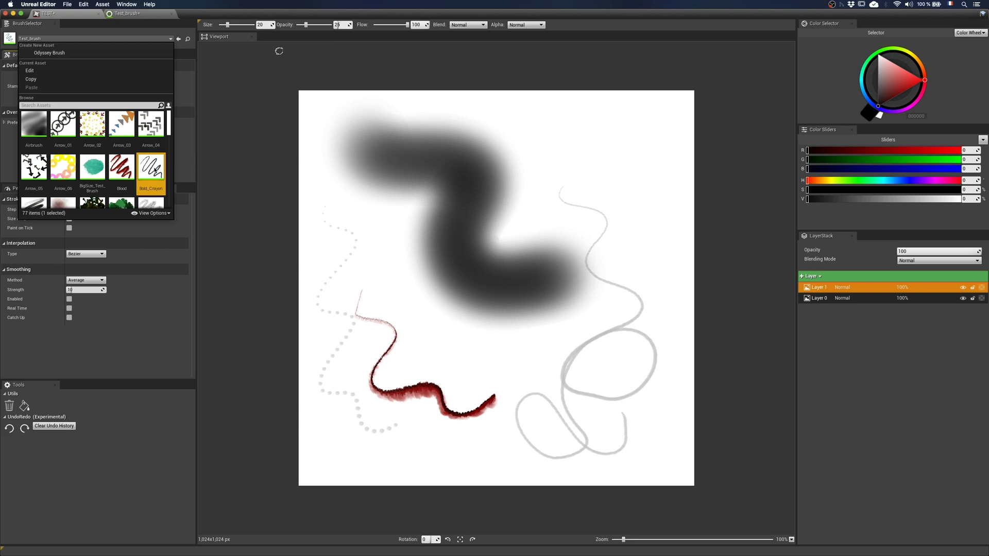
{"action": "left_click", "coordinate": [151, 167]}
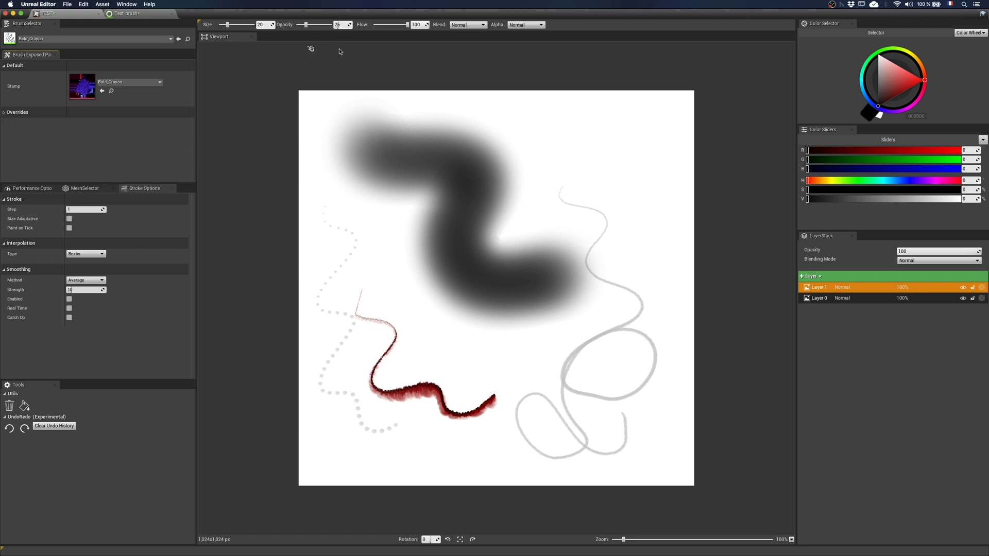
{"action": "mouse_move", "coordinate": [330, 135]}
{"action": "left_mouse_down"}
{"action": "mouse_move", "coordinate": [325, 183]}
{"action": "mouse_move", "coordinate": [323, 170]}
{"action": "left_mouse_up"}
Step: Open the Bold_Crayon blueprint, enable its Opacity override at 100, and recompile
{"action": "double_click", "coordinate": [10, 39]}
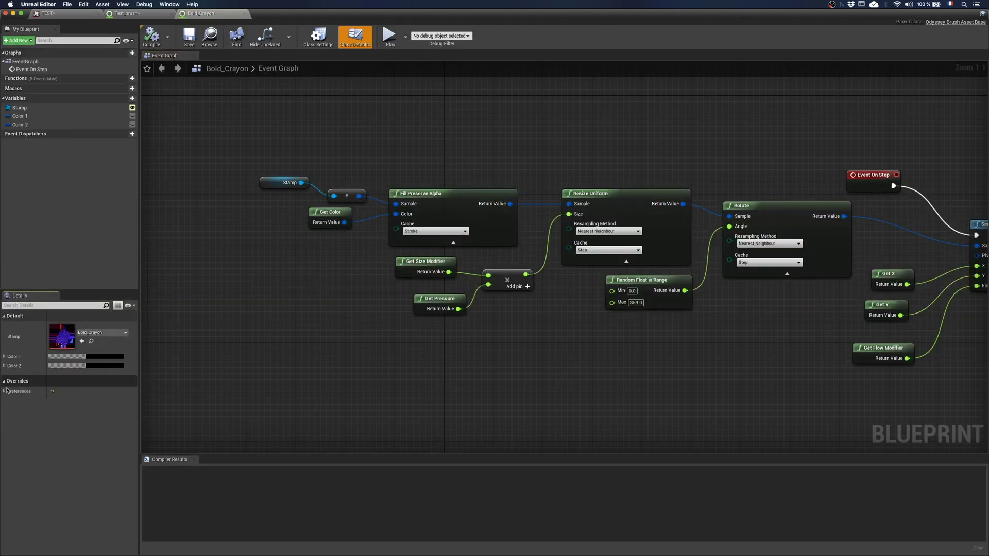
{"action": "left_click", "coordinate": [5, 391]}
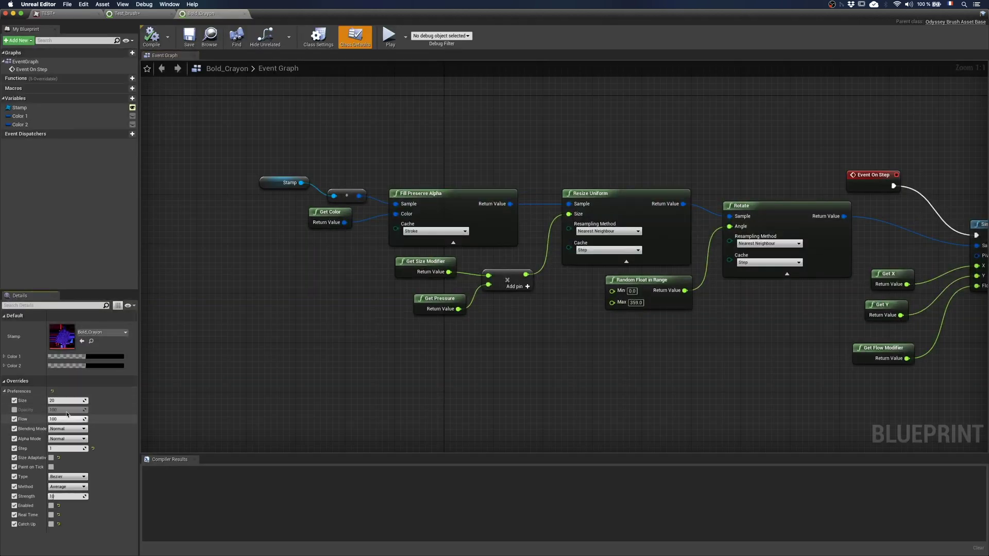
{"action": "left_click", "coordinate": [14, 411]}
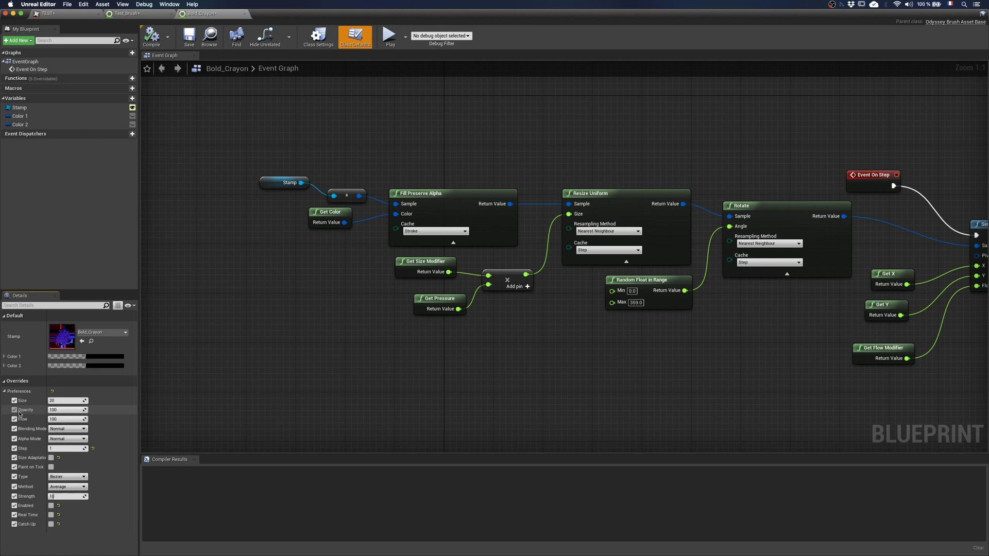
{"action": "left_click", "coordinate": [154, 40]}
Step: Back on TEST, pick Test_brush via search 'te' and paint a thin squiggle left of centre
{"action": "left_click", "coordinate": [75, 14]}
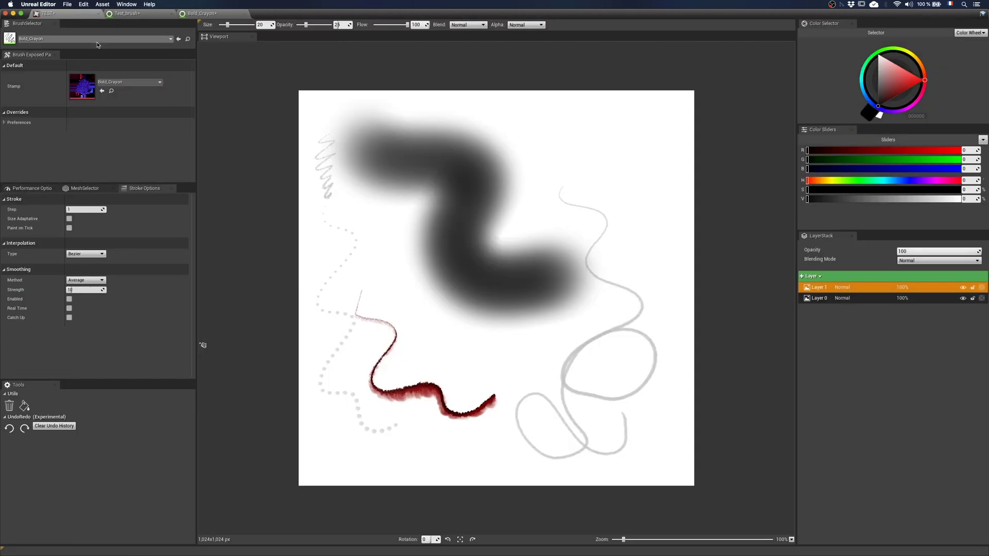
{"action": "left_click", "coordinate": [125, 40]}
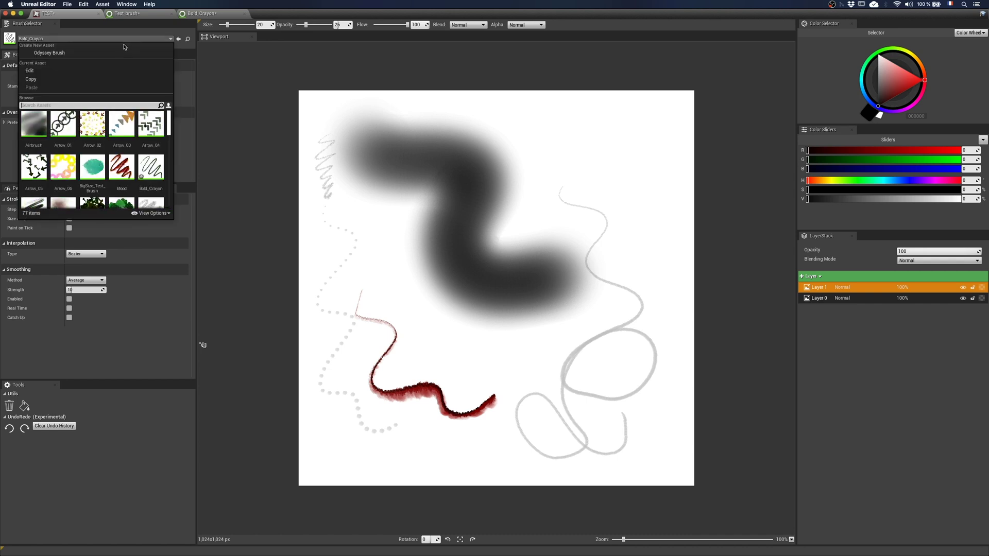
{"action": "type", "text": "test"}
{"action": "left_click", "coordinate": [151, 124]}
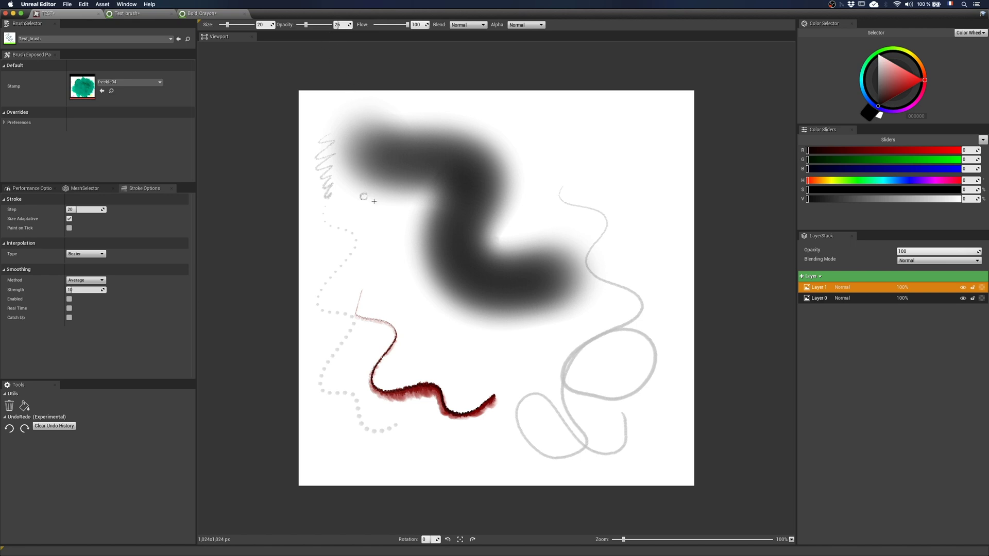
{"action": "mouse_move", "coordinate": [370, 211]}
{"action": "left_mouse_down"}
{"action": "mouse_move", "coordinate": [368, 266]}
{"action": "mouse_move", "coordinate": [405, 321]}
{"action": "left_mouse_up"}
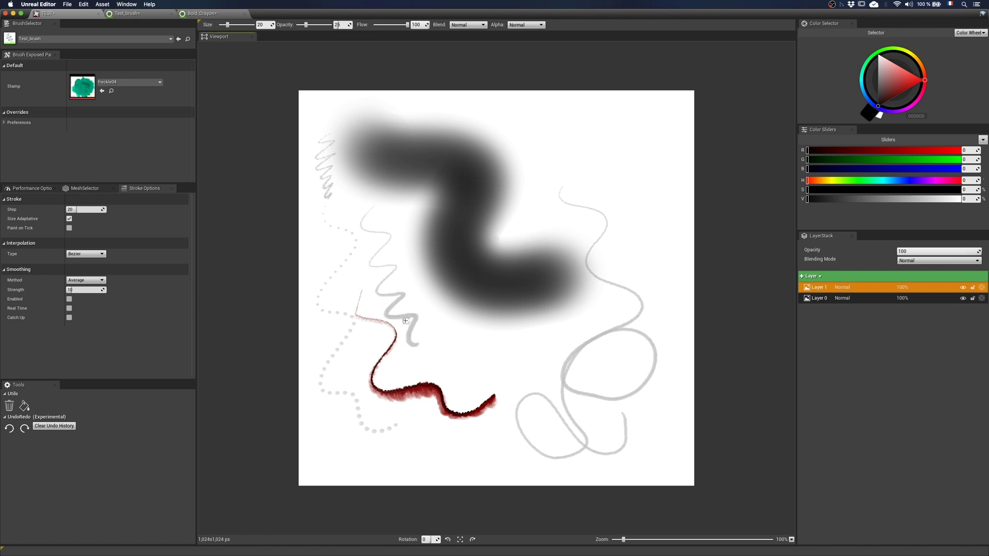
Step: Switch to Bold_Crayon and paint a dark opaque zigzag near the canvas top
{"action": "left_click", "coordinate": [170, 39]}
{"action": "left_click", "coordinate": [172, 165]}
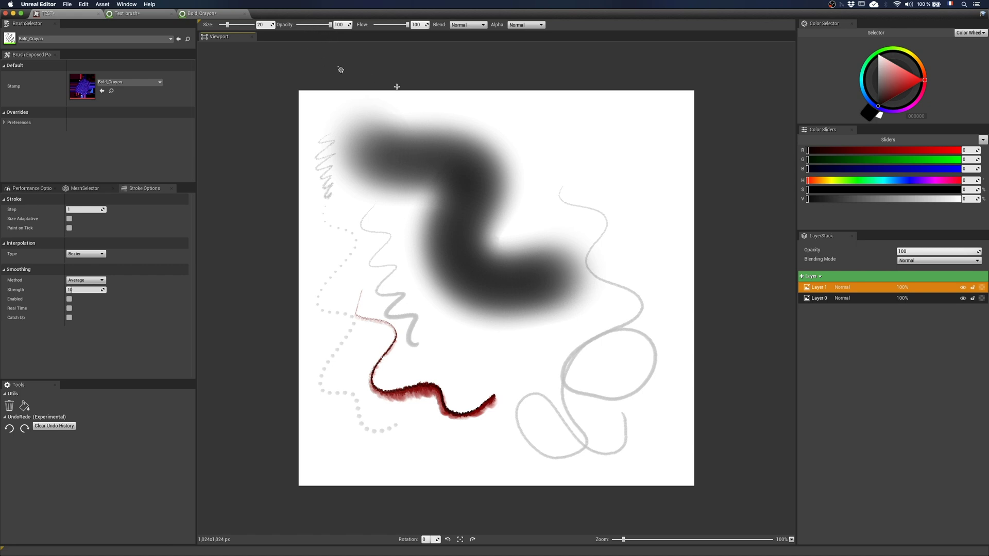
{"action": "mouse_move", "coordinate": [540, 124]}
{"action": "left_mouse_down"}
{"action": "mouse_move", "coordinate": [555, 157]}
{"action": "mouse_move", "coordinate": [551, 236]}
{"action": "mouse_move", "coordinate": [501, 271]}
{"action": "left_mouse_up"}
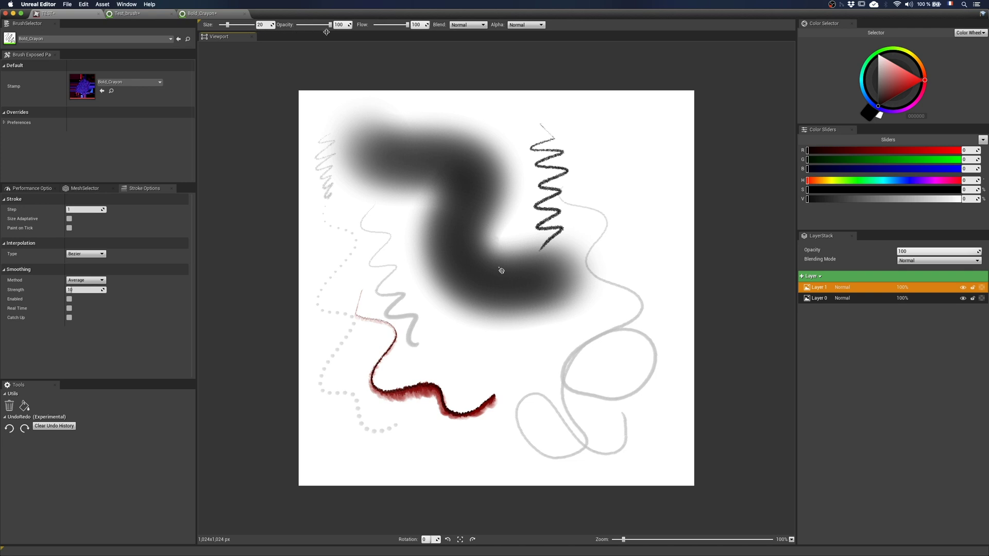
Step: Search 'fi' in the brush list and select the Fire brush
{"action": "left_click", "coordinate": [166, 39]}
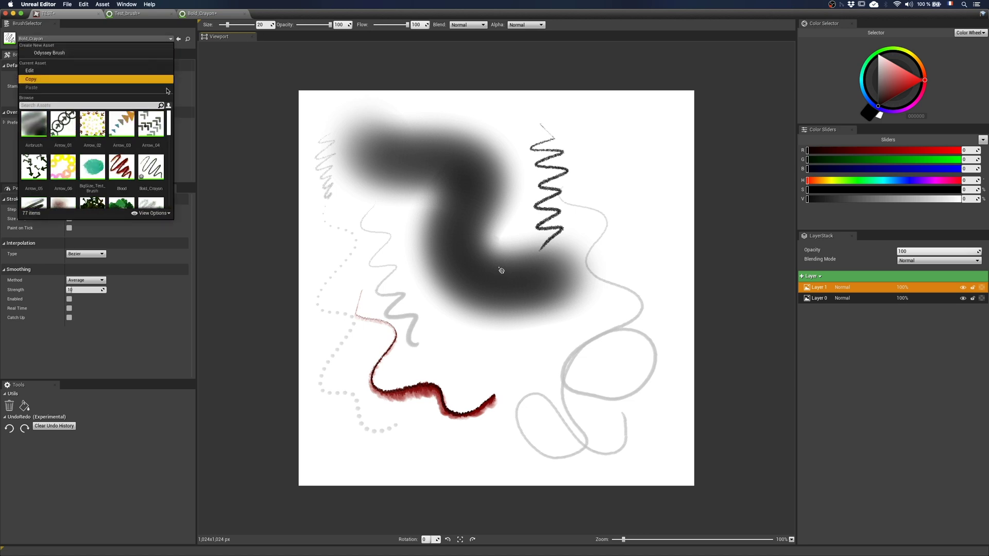
{"action": "type", "text": "fire"}
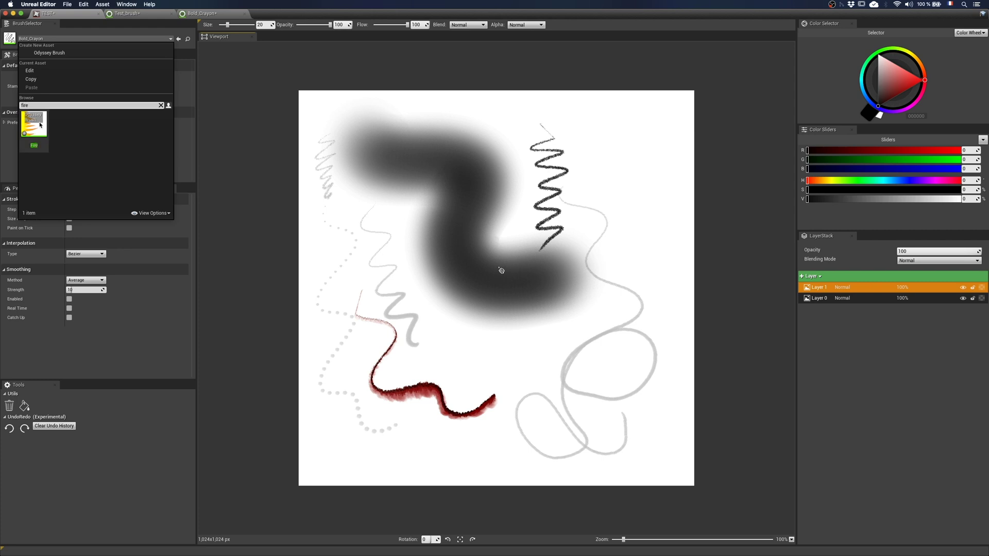
{"action": "left_click", "coordinate": [34, 124]}
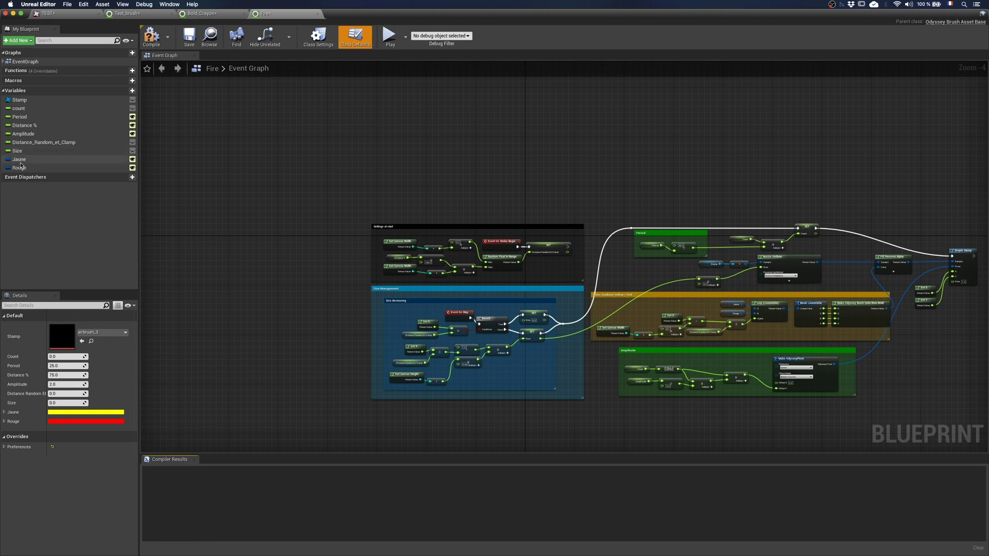
Step: Zoom the Fire Event Graph to 1:1 over the Settings at start and Size Management nodes
{"action": "scroll", "coordinate": [522, 350], "scroll_direction": "up", "scroll_amount": 1}
{"action": "scroll", "coordinate": [523, 351], "scroll_direction": "up", "scroll_amount": 3}
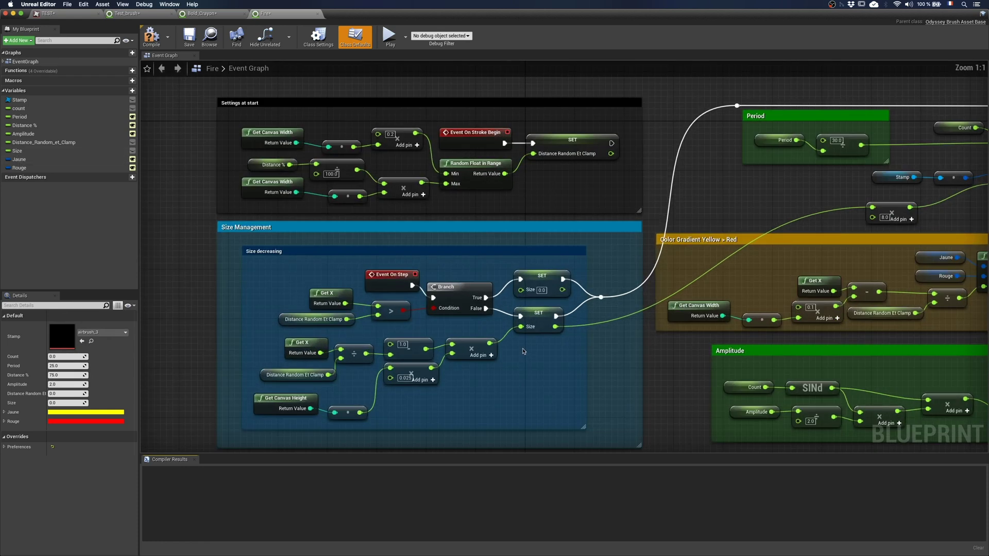